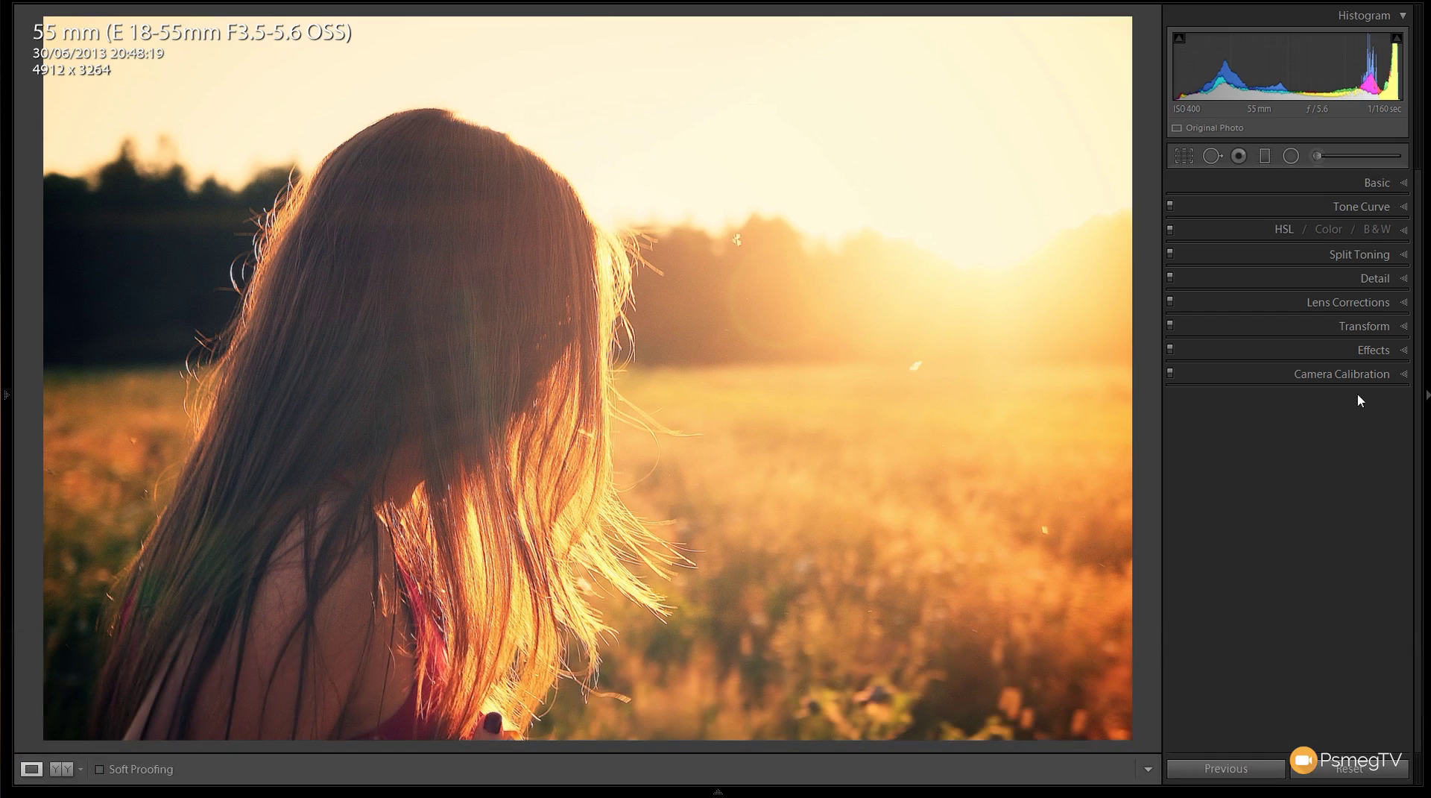
Step: In the Basic panel, set Contrast +9, Highlights +5, Shadows +25 and Blacks +15
left_click(1368, 189)
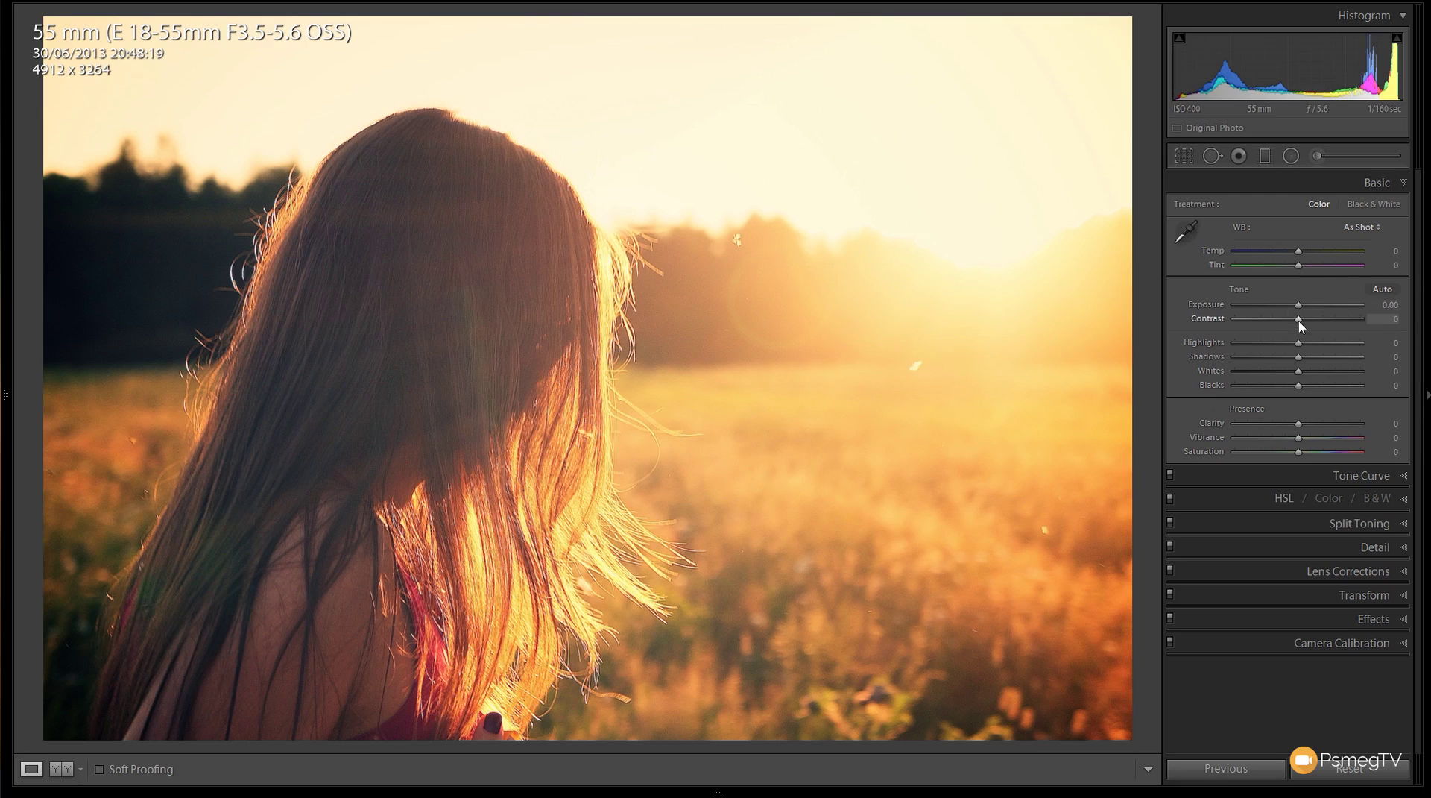
left_click_drag(1299, 320, 1303, 320)
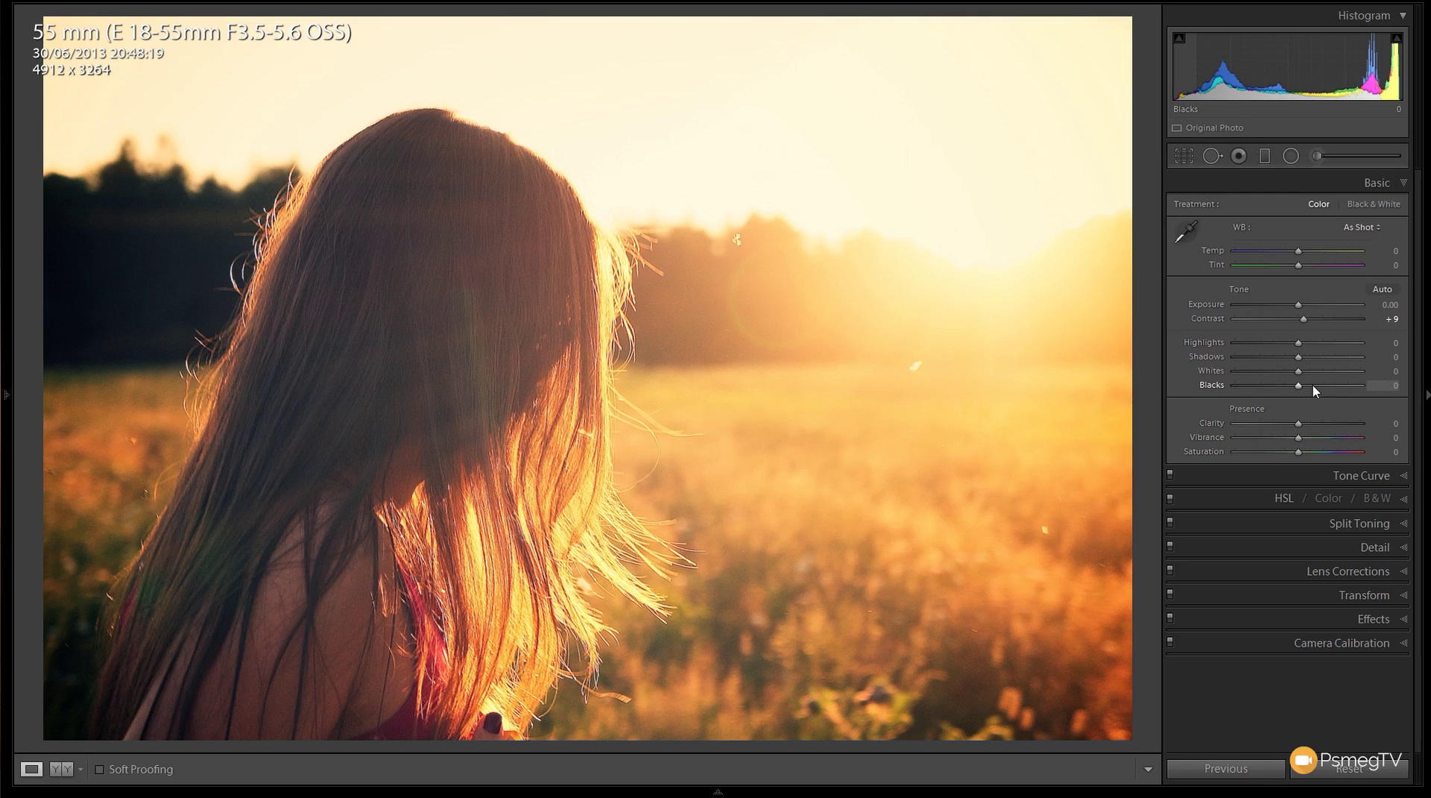
left_click_drag(1300, 347, 1307, 348)
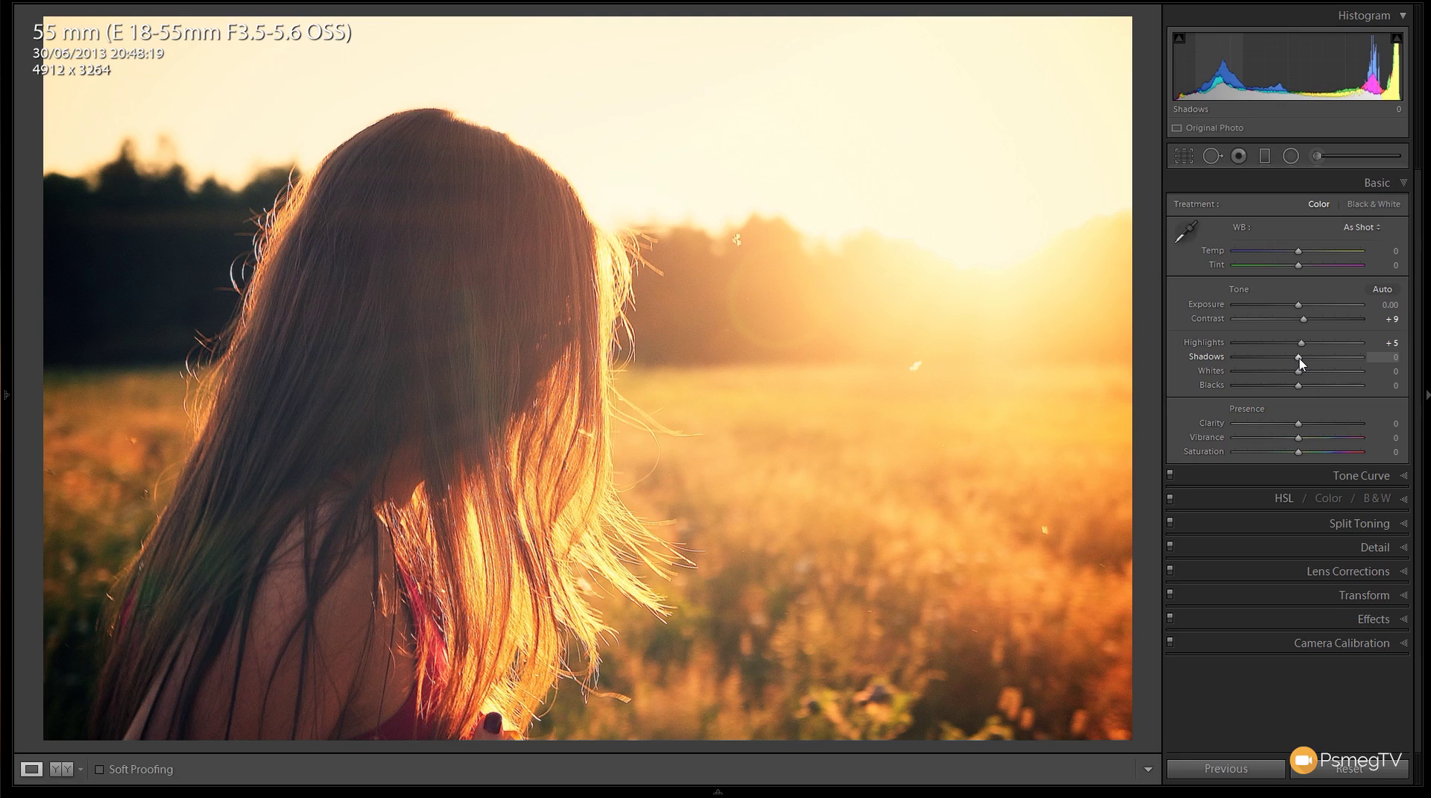
left_click_drag(1301, 363, 1323, 363)
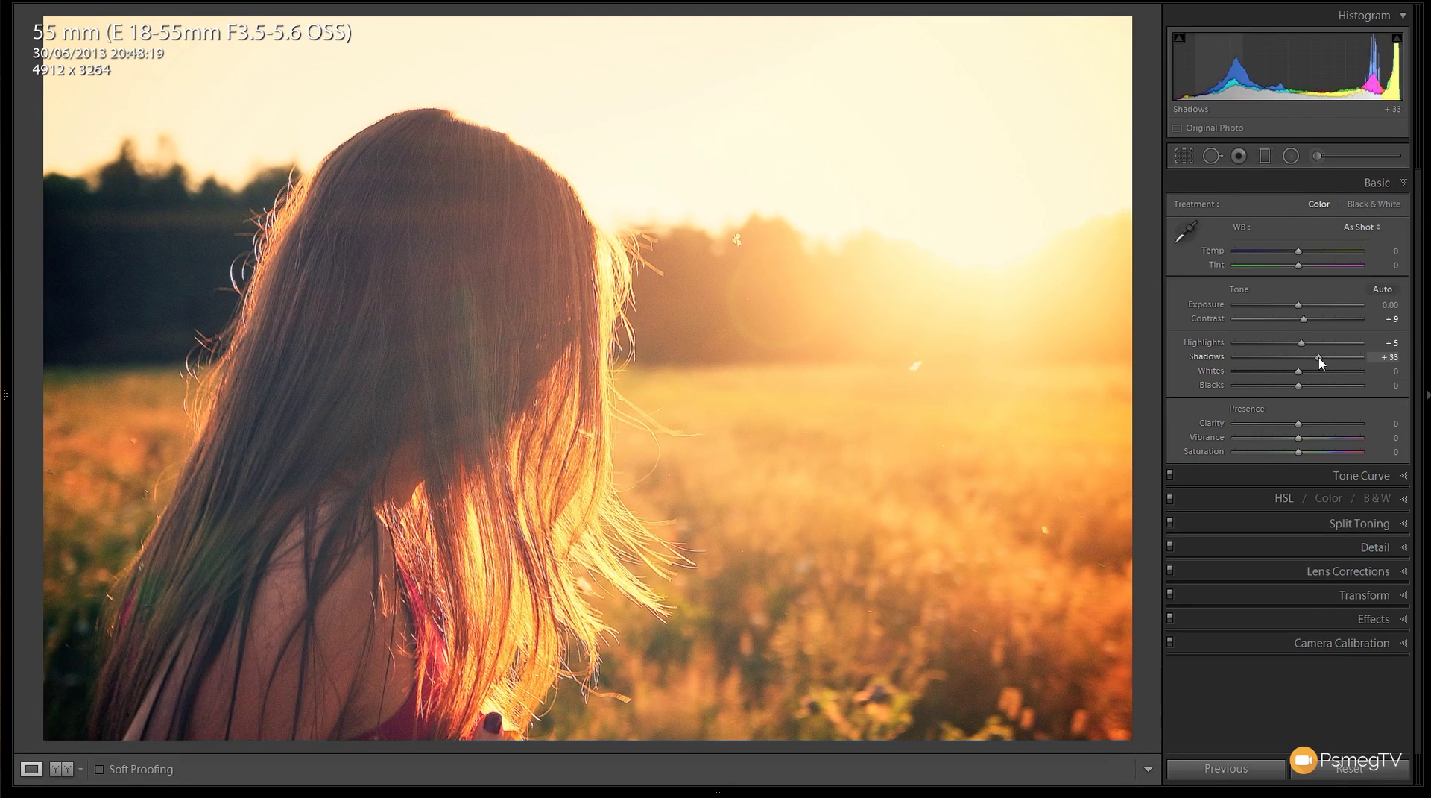
left_click_drag(1316, 359, 1316, 362)
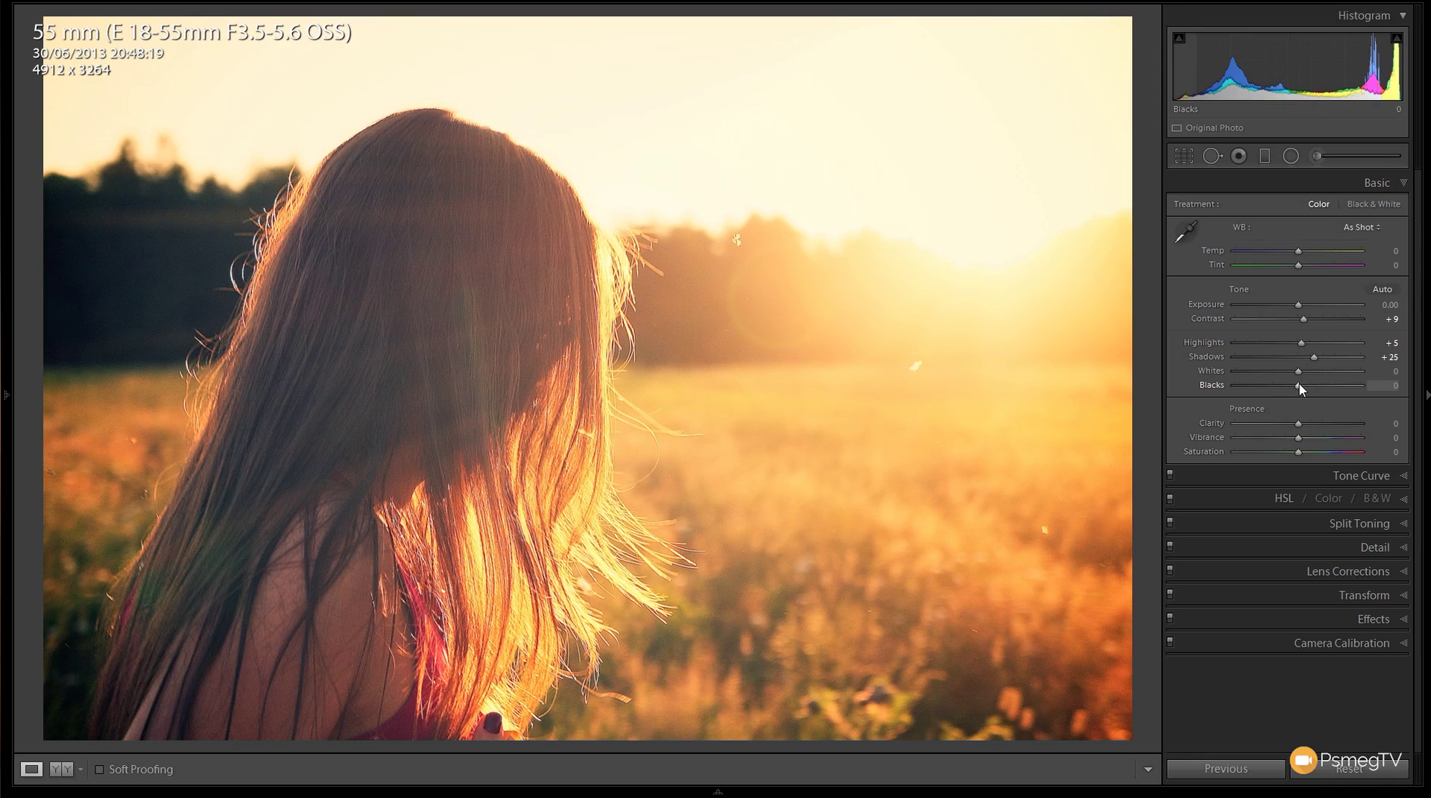
left_click_drag(1298, 388, 1310, 388)
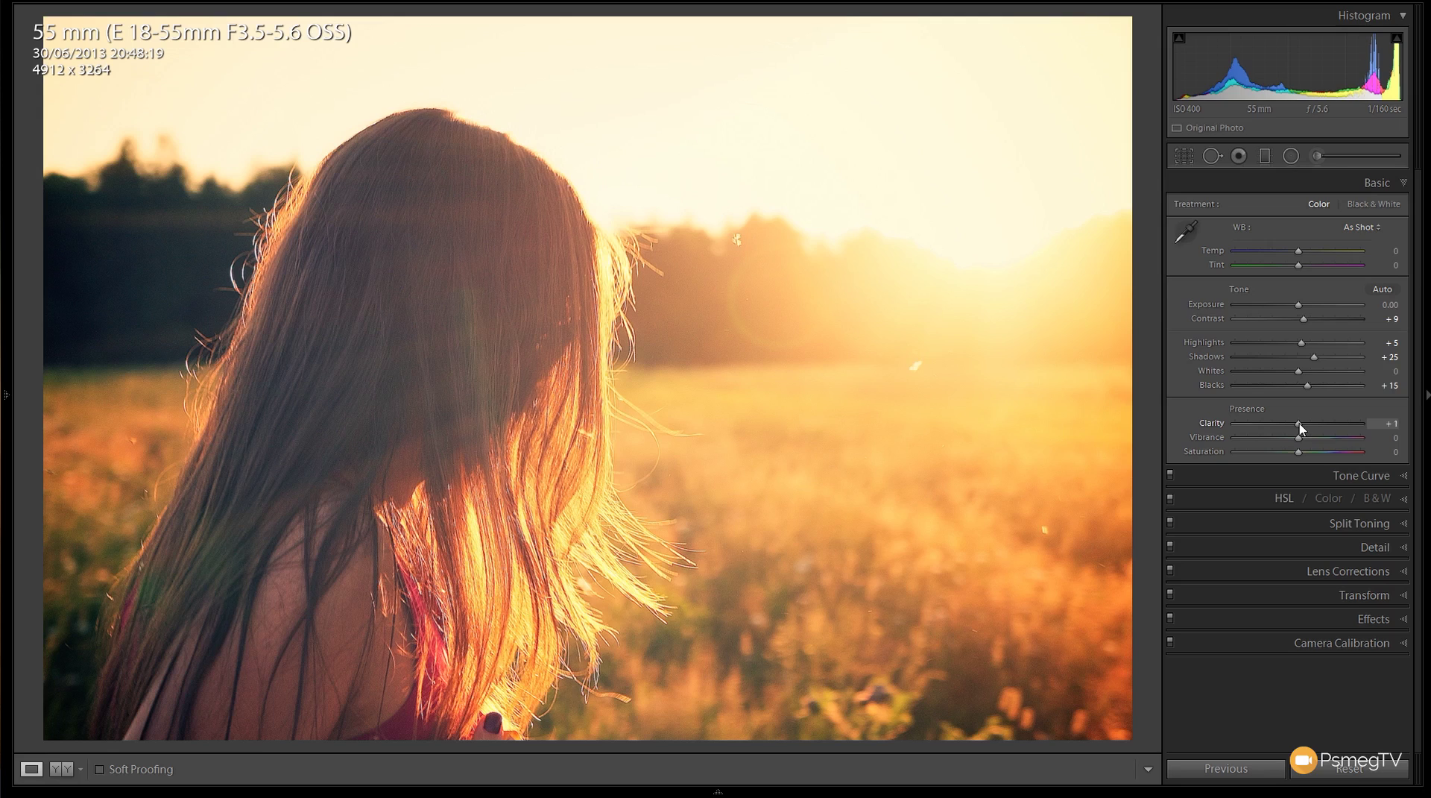
Step: Lower Clarity to -8 and Vibrance to -15 in the Presence section to mute the colours
left_click_drag(1301, 426, 1294, 424)
left_click_drag(1299, 438, 1289, 441)
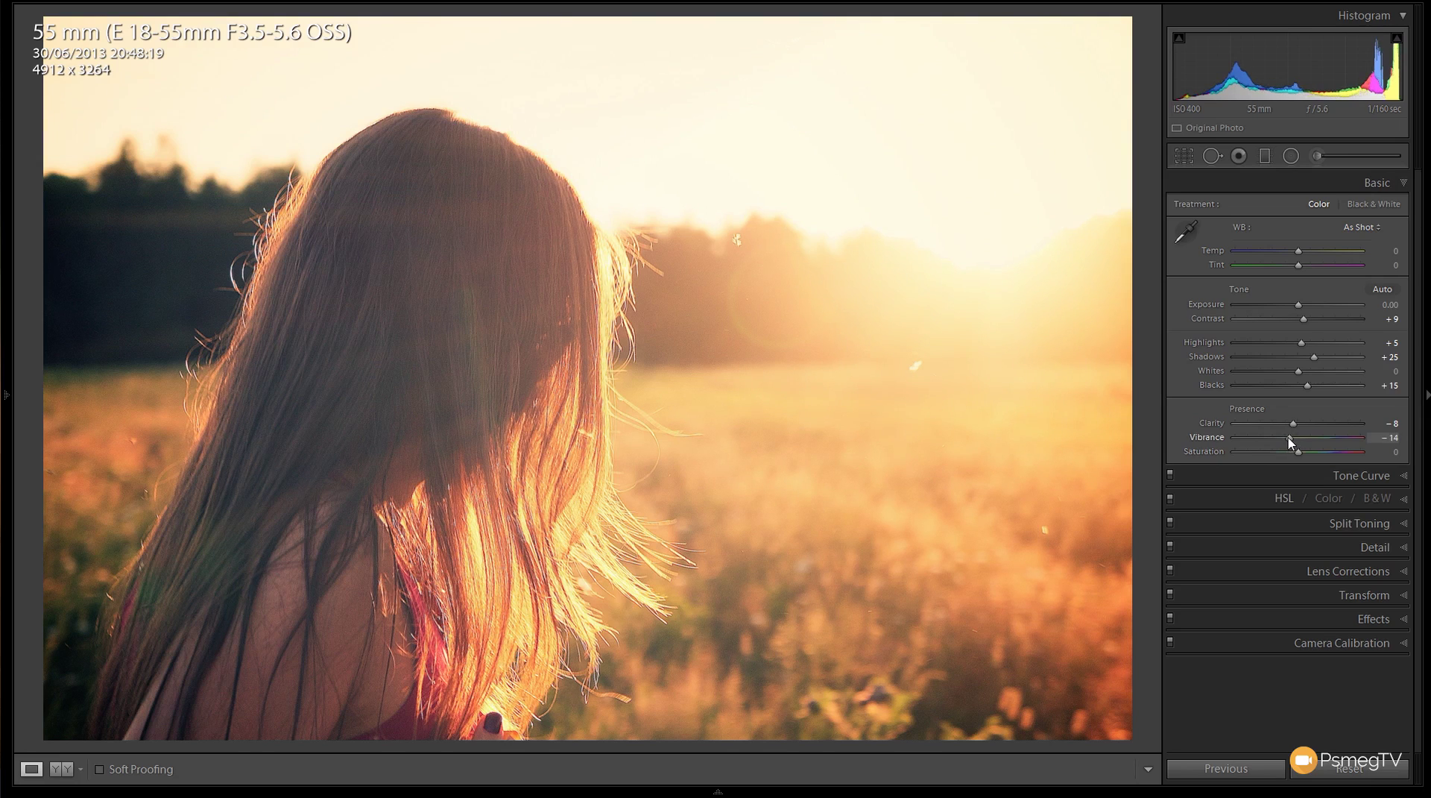
mouse_move(1290, 442)
left_mouse_down()
mouse_move(1301, 454)
mouse_move(1287, 452)
left_mouse_up()
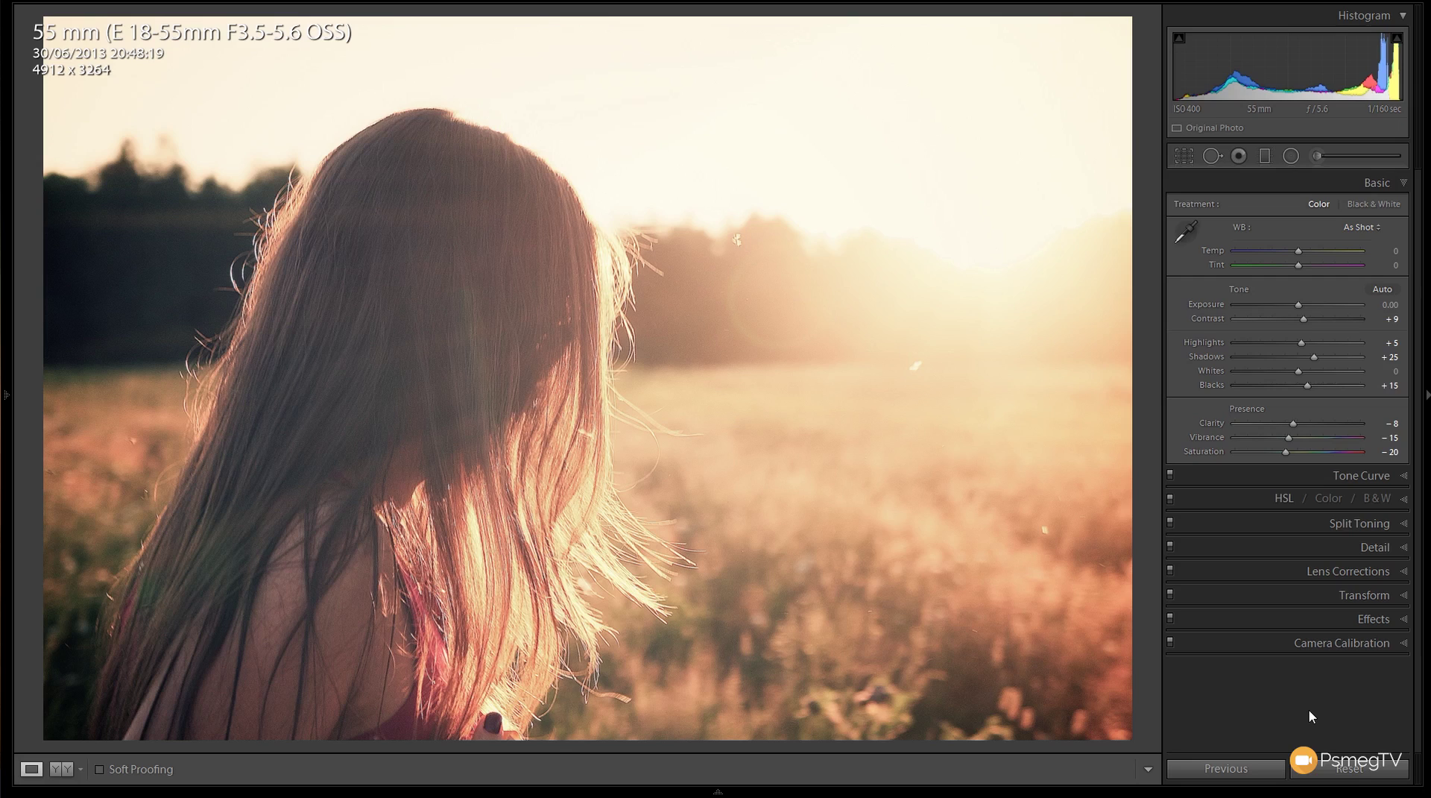
Step: Raise the point curve's black endpoint to 7.8%, then toggle the Tone Curve to compare
left_click(1365, 476)
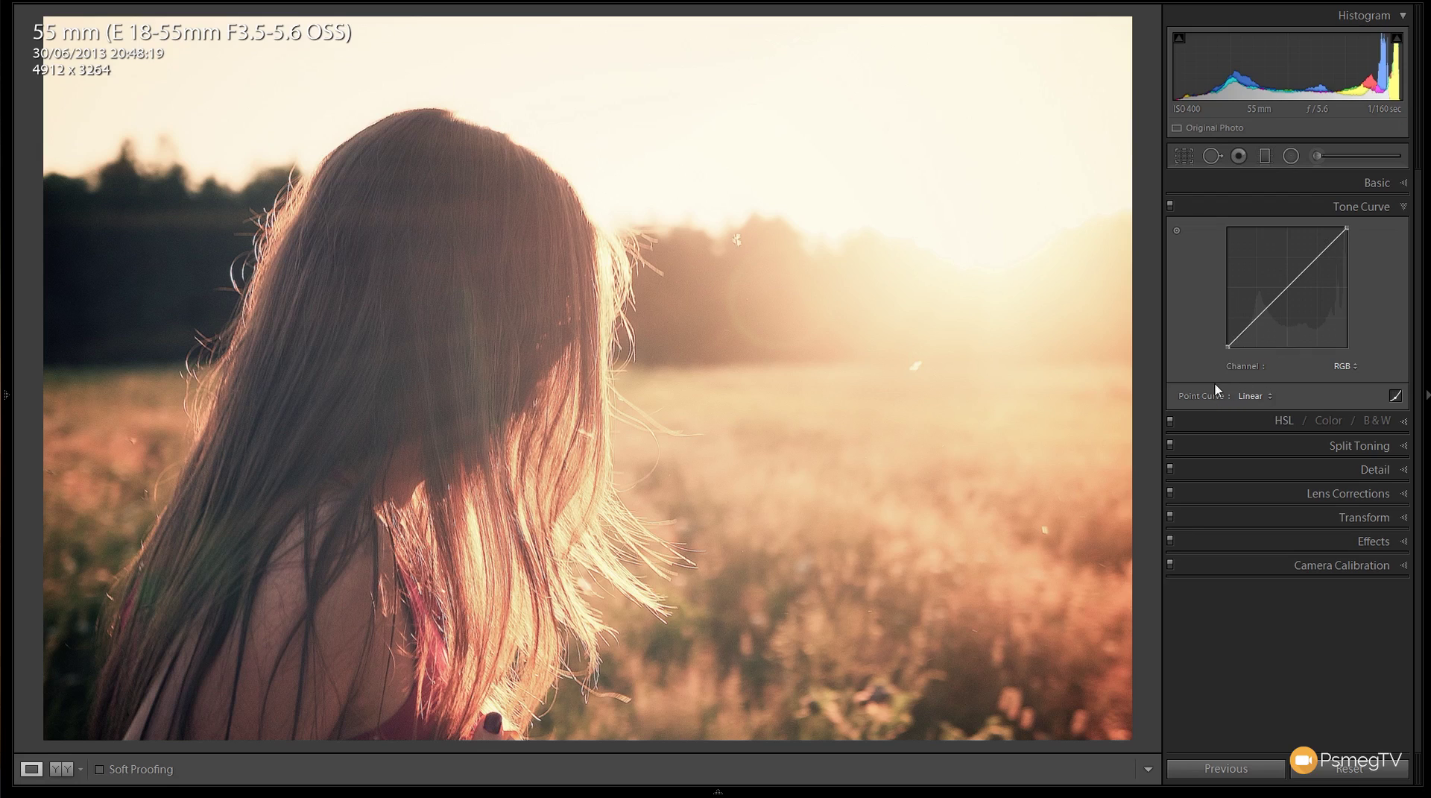
left_click(1397, 398)
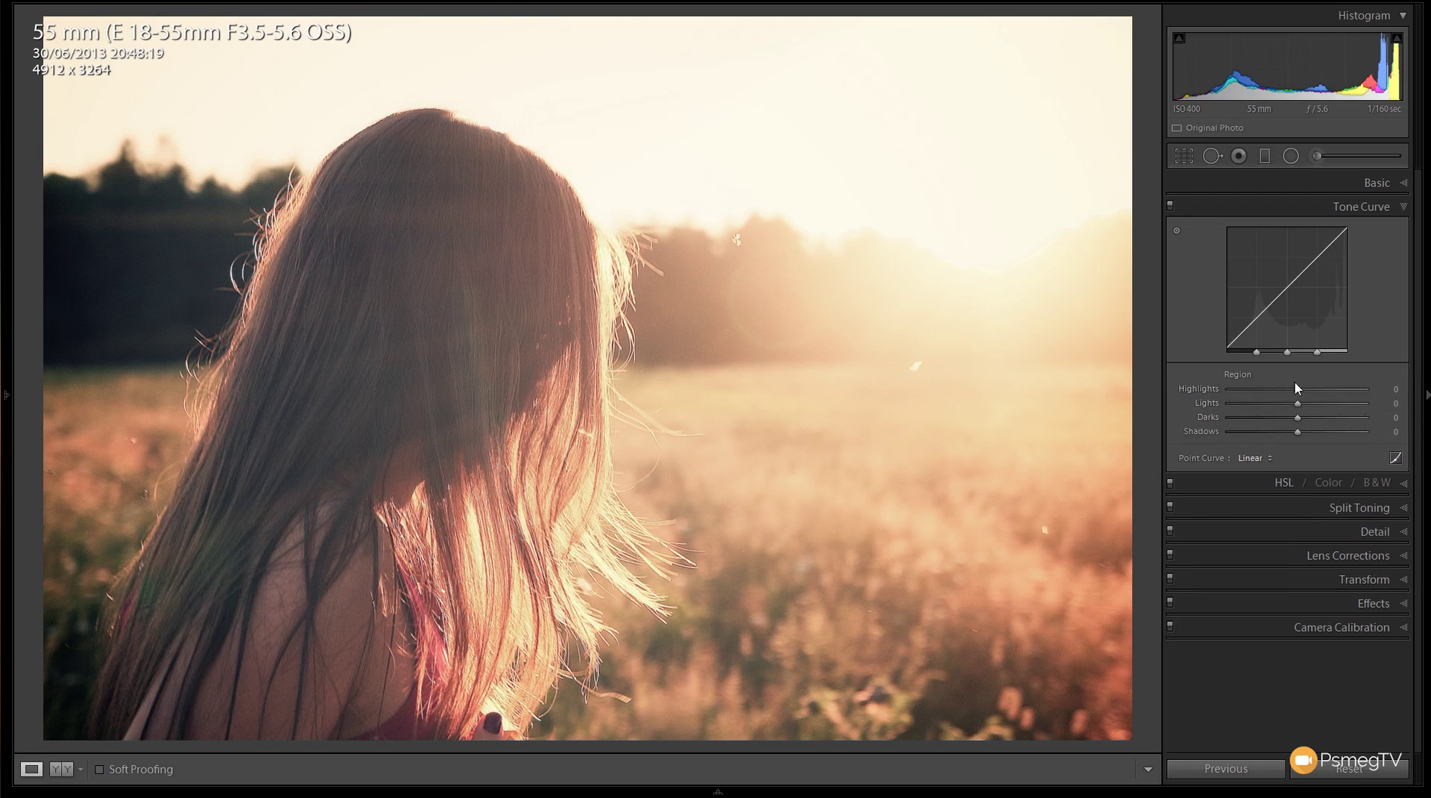
left_click(1396, 458)
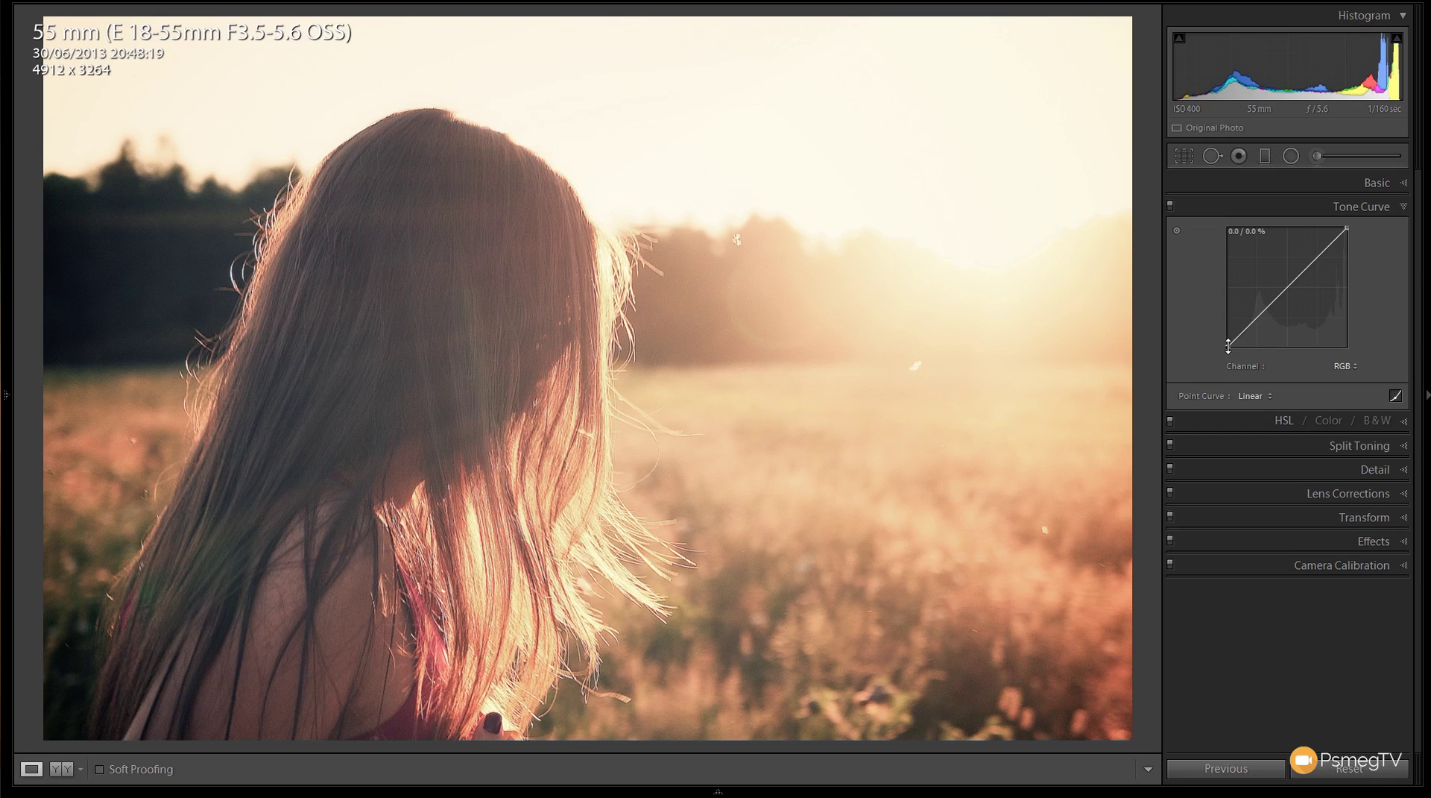
left_click_drag(1229, 346, 1227, 334)
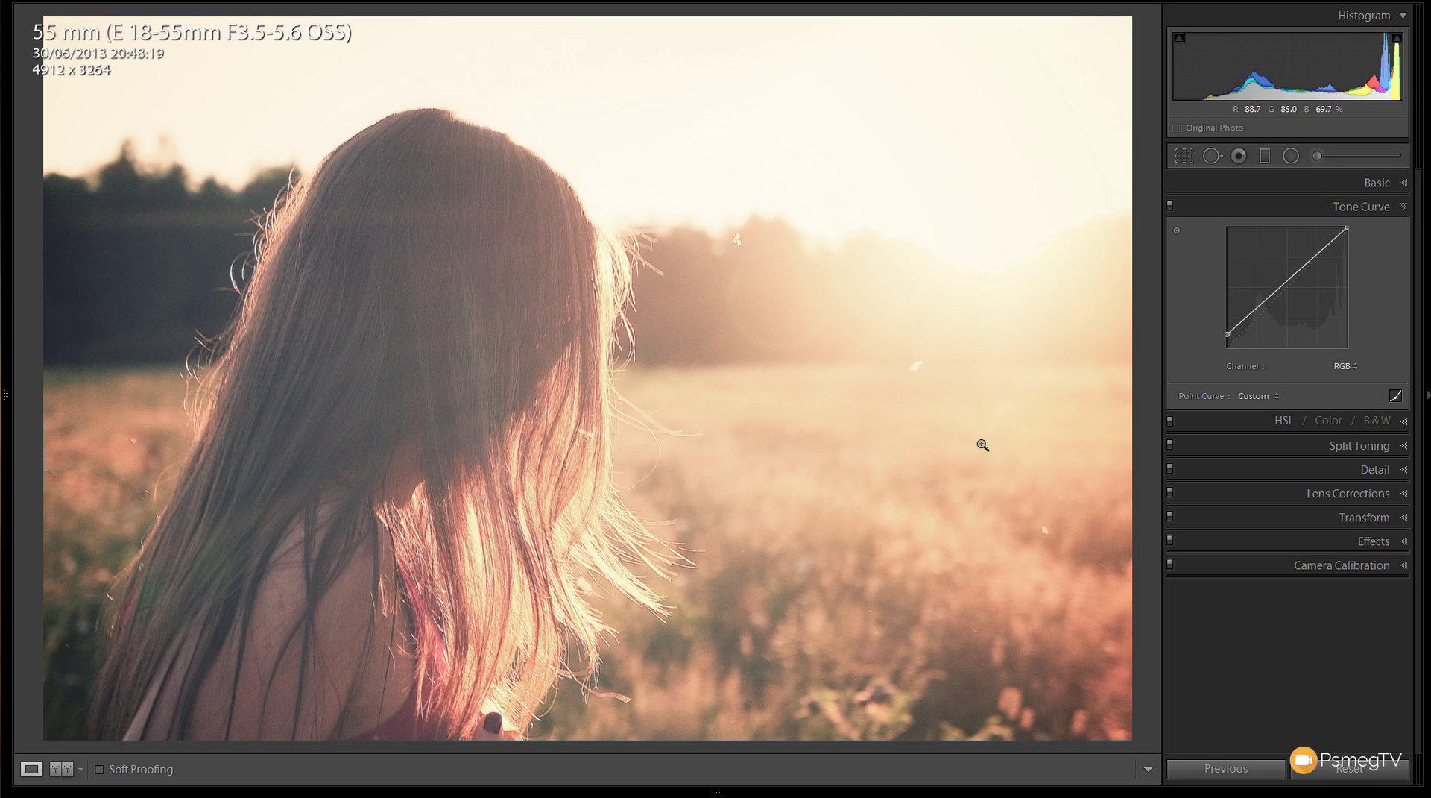
left_click(1169, 207)
left_click(1169, 203)
Step: In Split Toning, set Highlights Hue 32 and Saturation 40, then toggle the panel to compare
left_click(1403, 208)
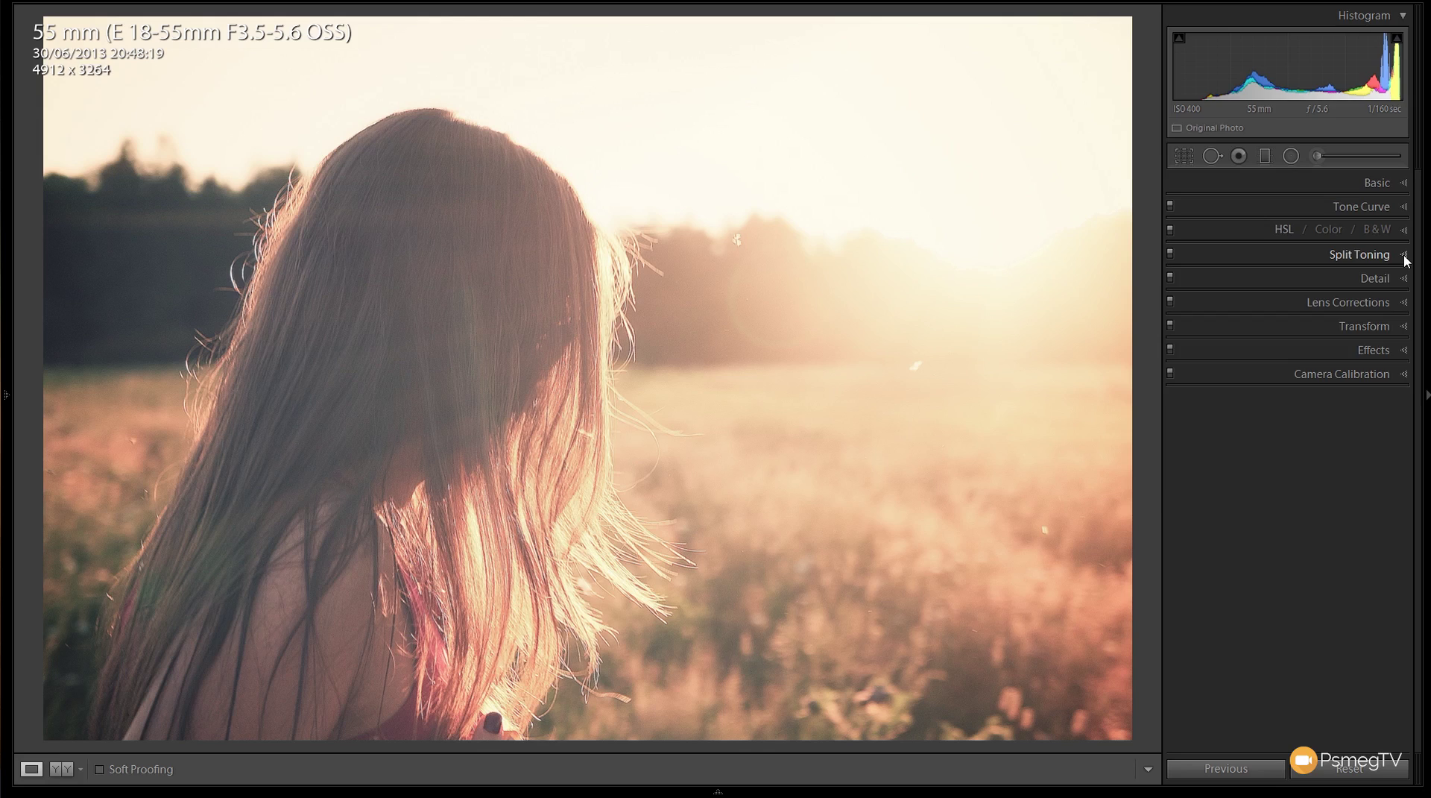
left_click(1404, 254)
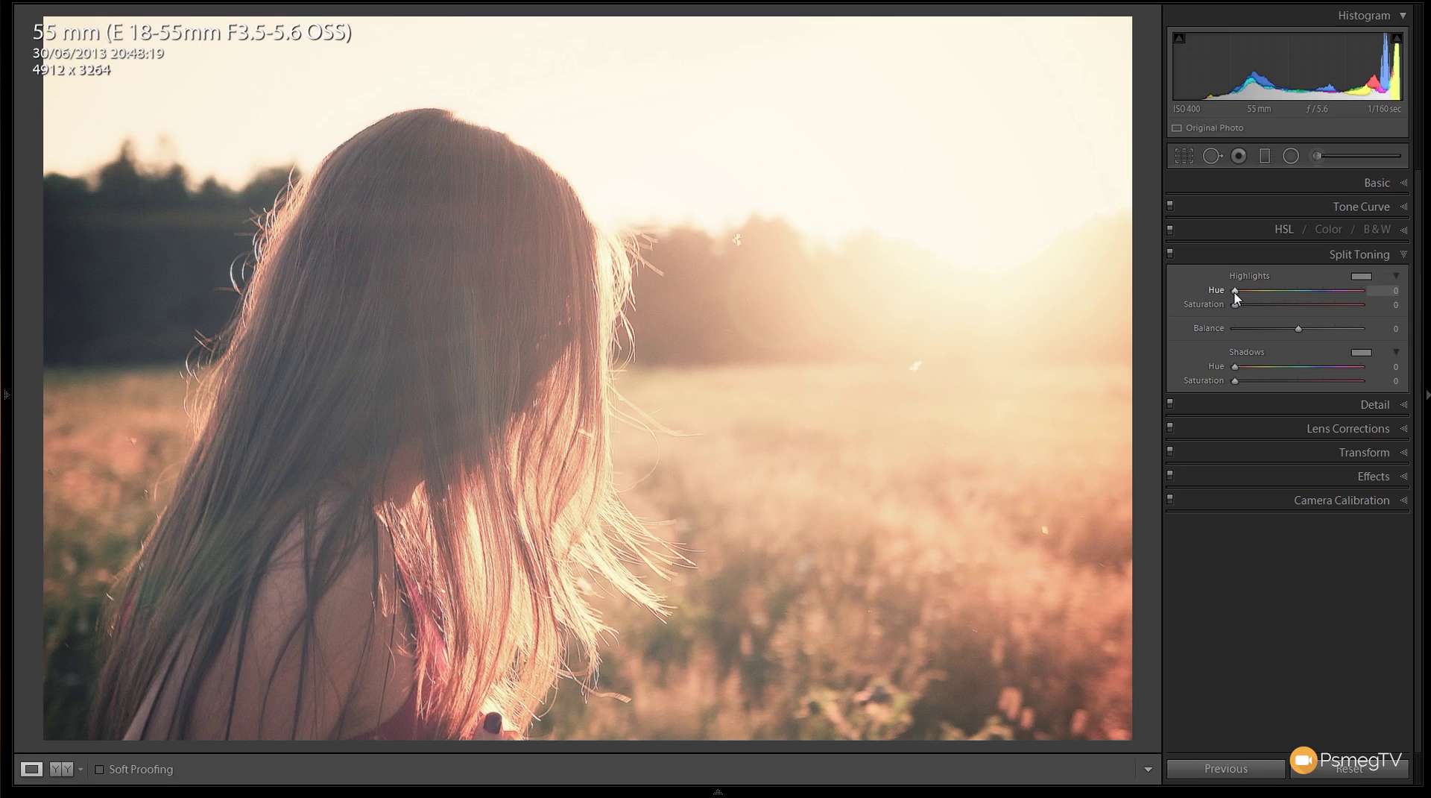
left_click_drag(1234, 291, 1246, 291)
left_click_drag(1234, 306, 1287, 308)
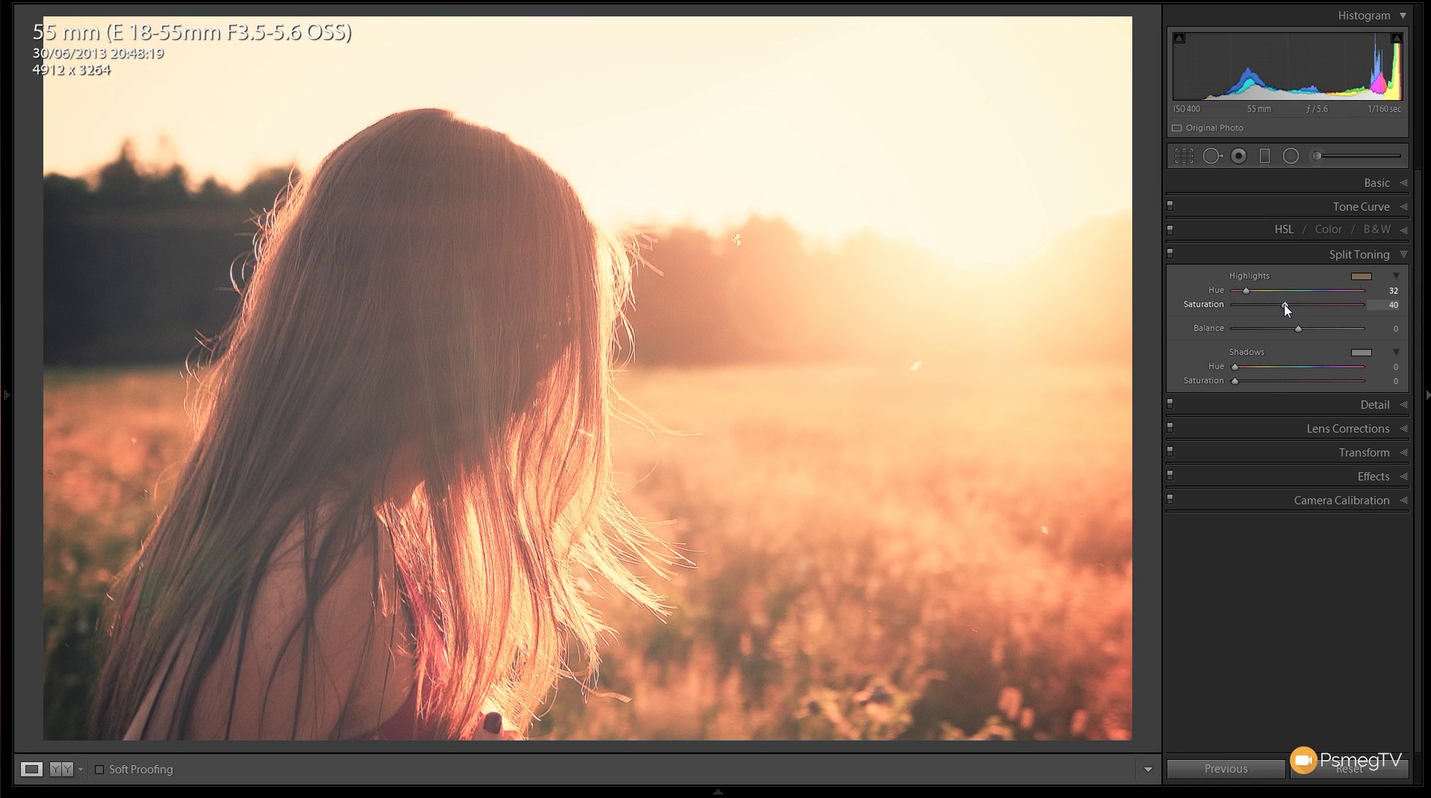
left_click(1170, 253)
left_click(1170, 253)
Step: Set Split Toning Shadows Hue to 224 and Shadows Saturation to 50 for a blue cast
left_click_drag(1235, 368, 1316, 370)
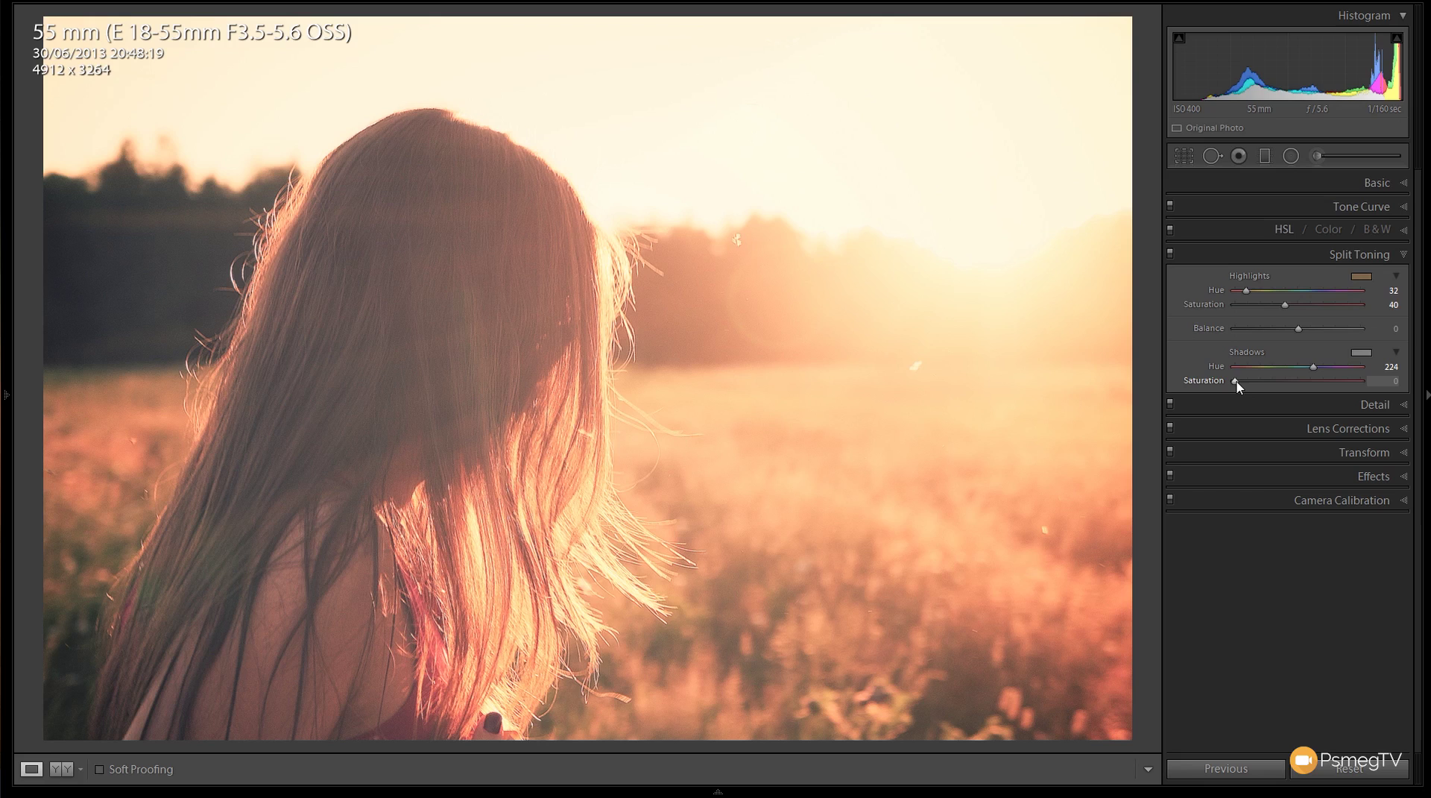
left_click_drag(1237, 385, 1300, 383)
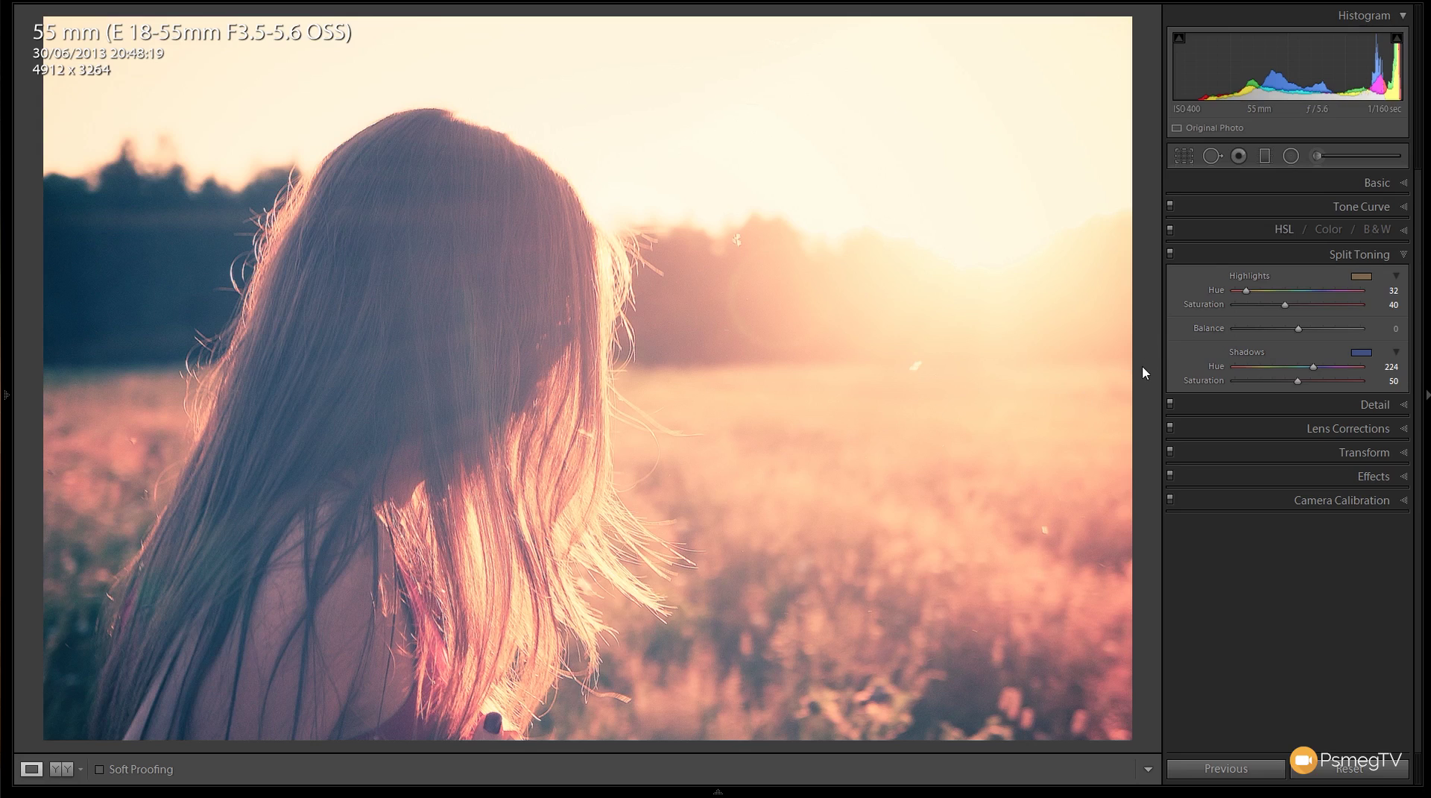
left_click(1170, 254)
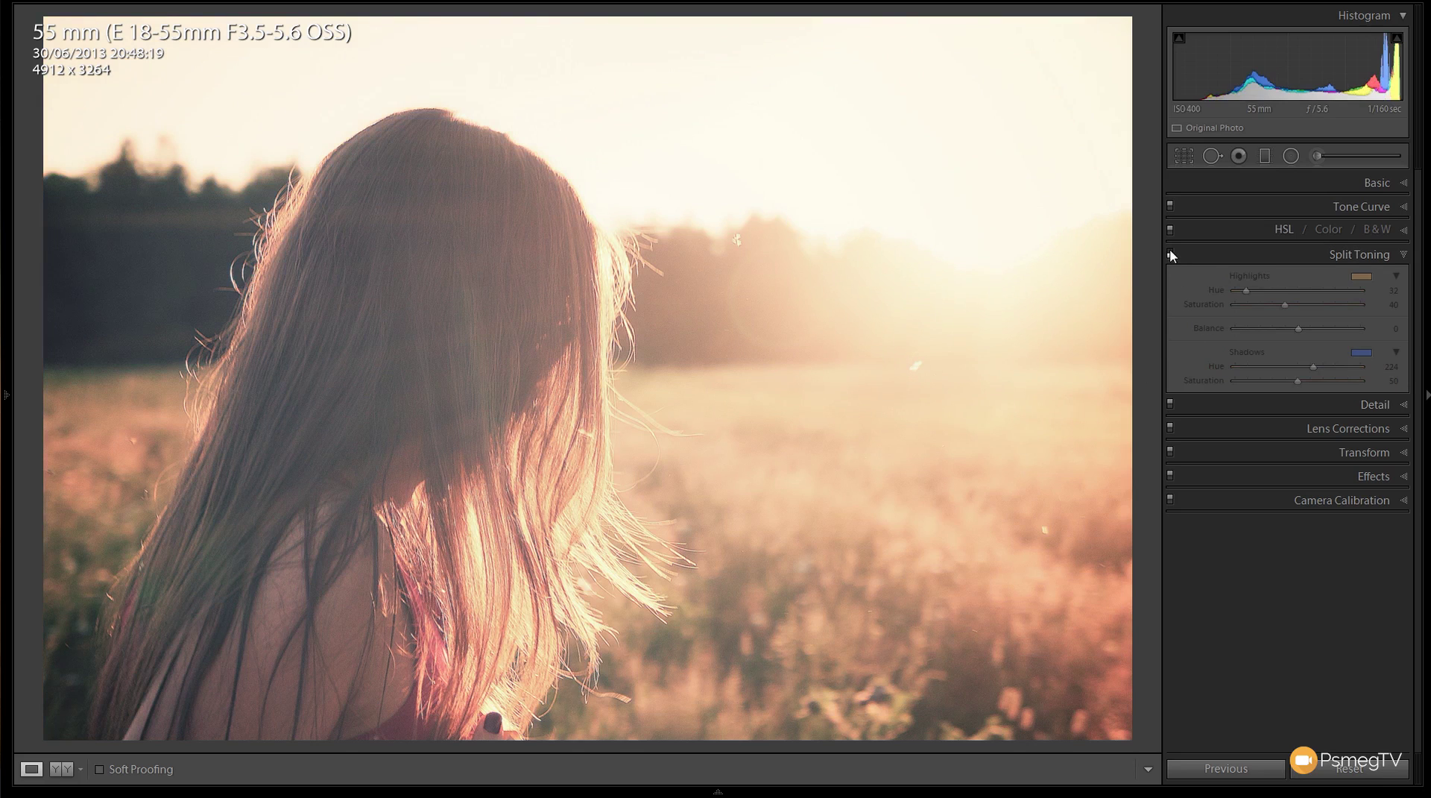
left_click(1169, 250)
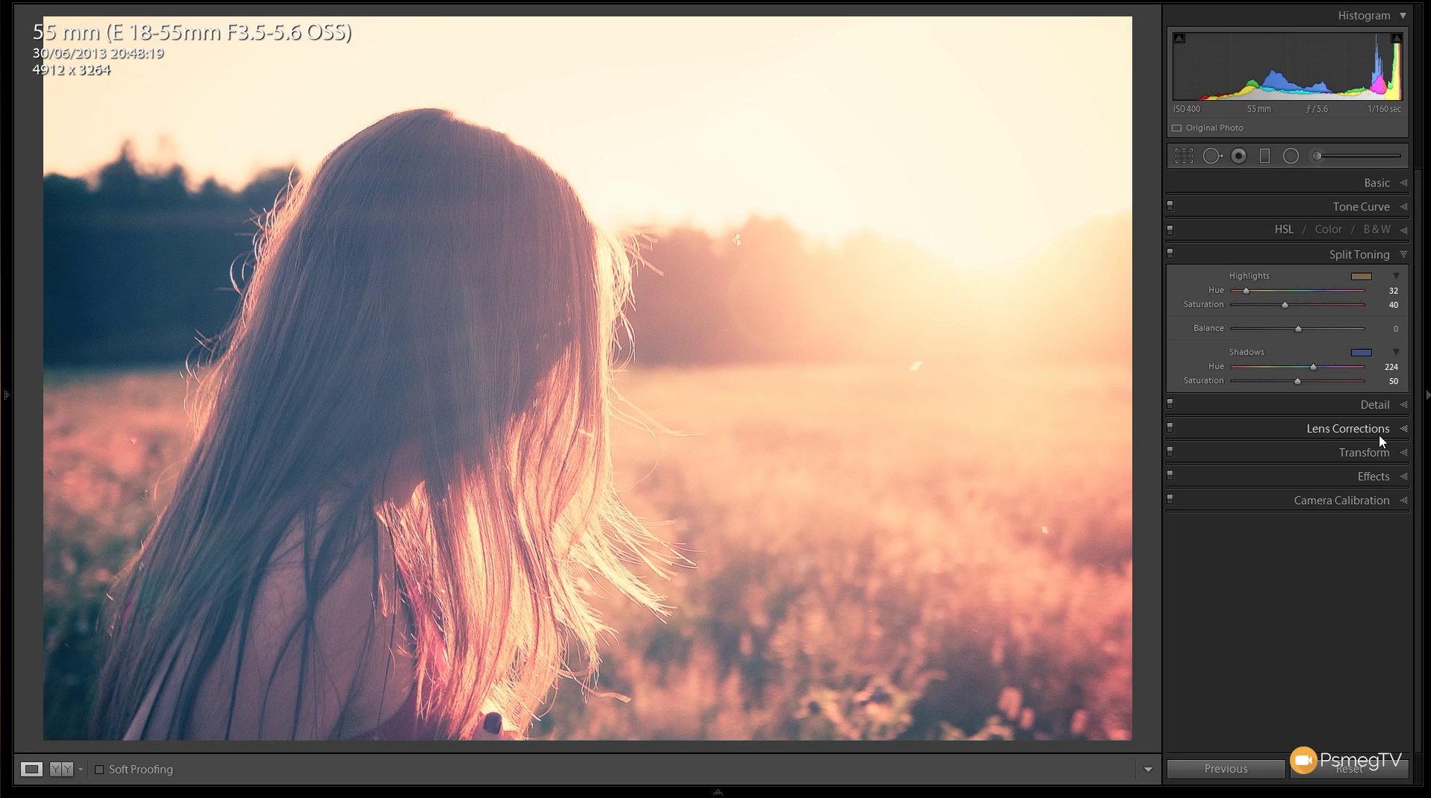
Step: Zoom to 1:1 on the hair and set Grain Amount 36, Size 56 and Roughness 39
left_click(1389, 481)
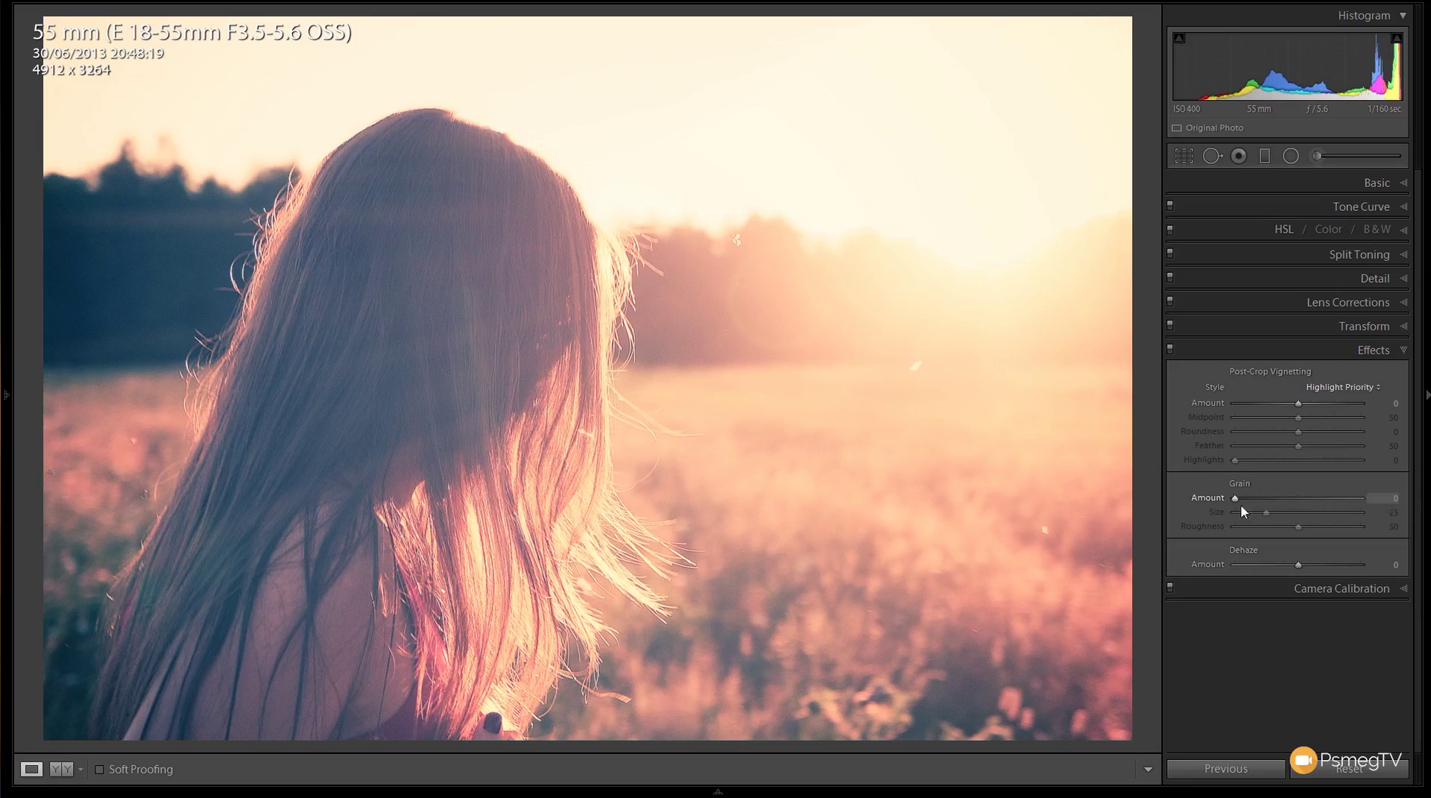
left_click(340, 361)
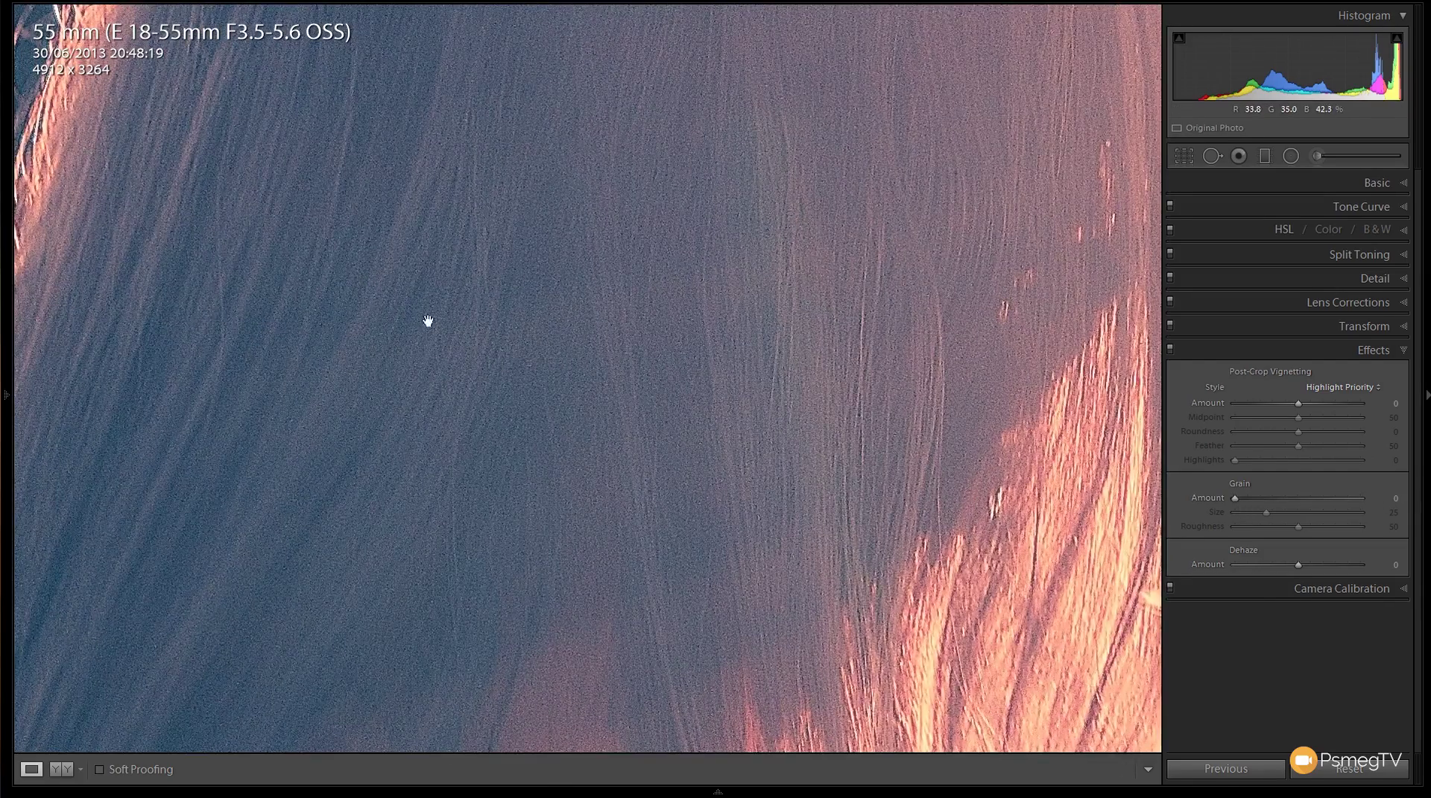
left_click_drag(429, 319, 573, 433)
left_click_drag(383, 338, 562, 476)
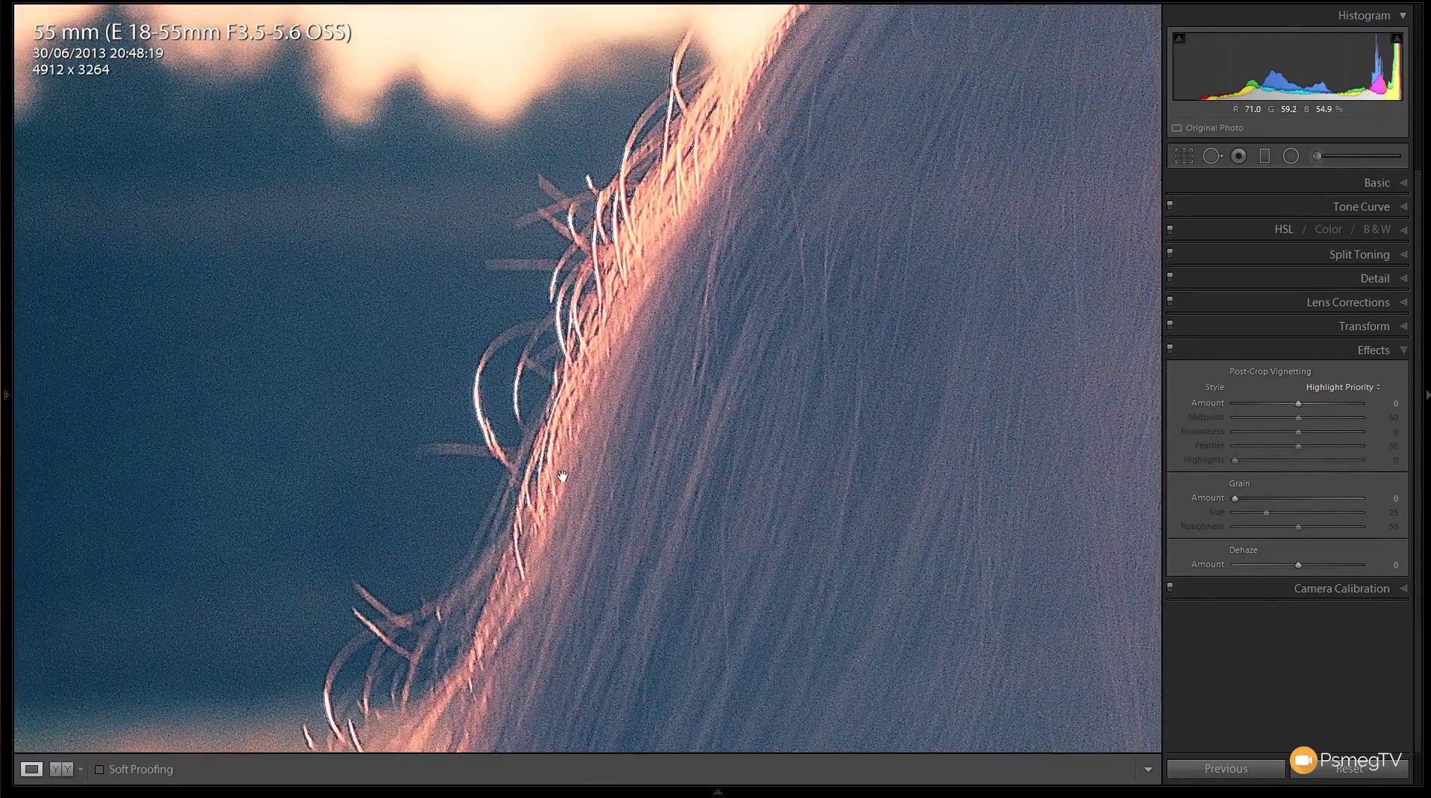
mouse_move(431, 387)
left_mouse_down()
mouse_move(681, 460)
mouse_move(624, 433)
left_mouse_up()
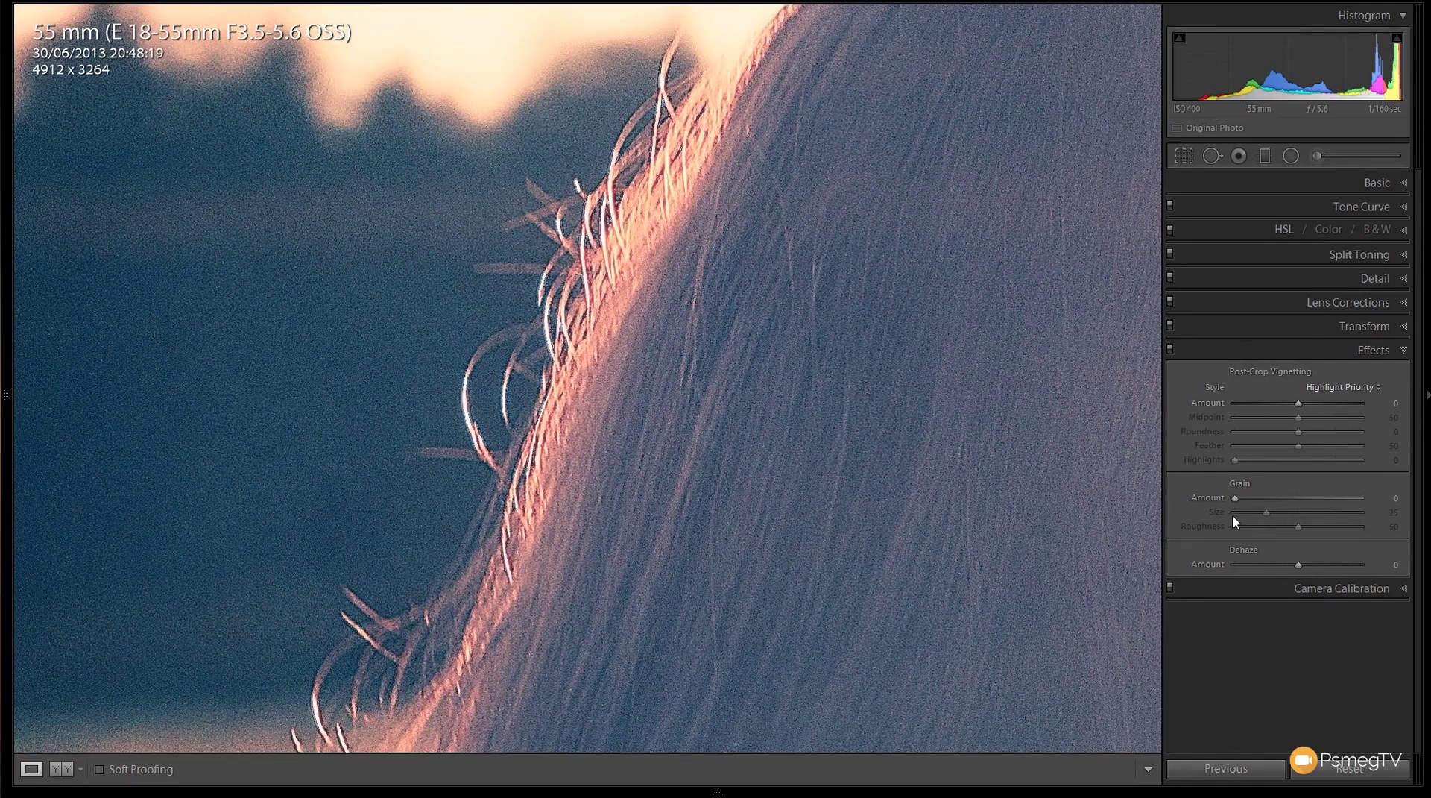
left_click_drag(1238, 501, 1244, 500)
left_click_drag(1267, 512, 1307, 518)
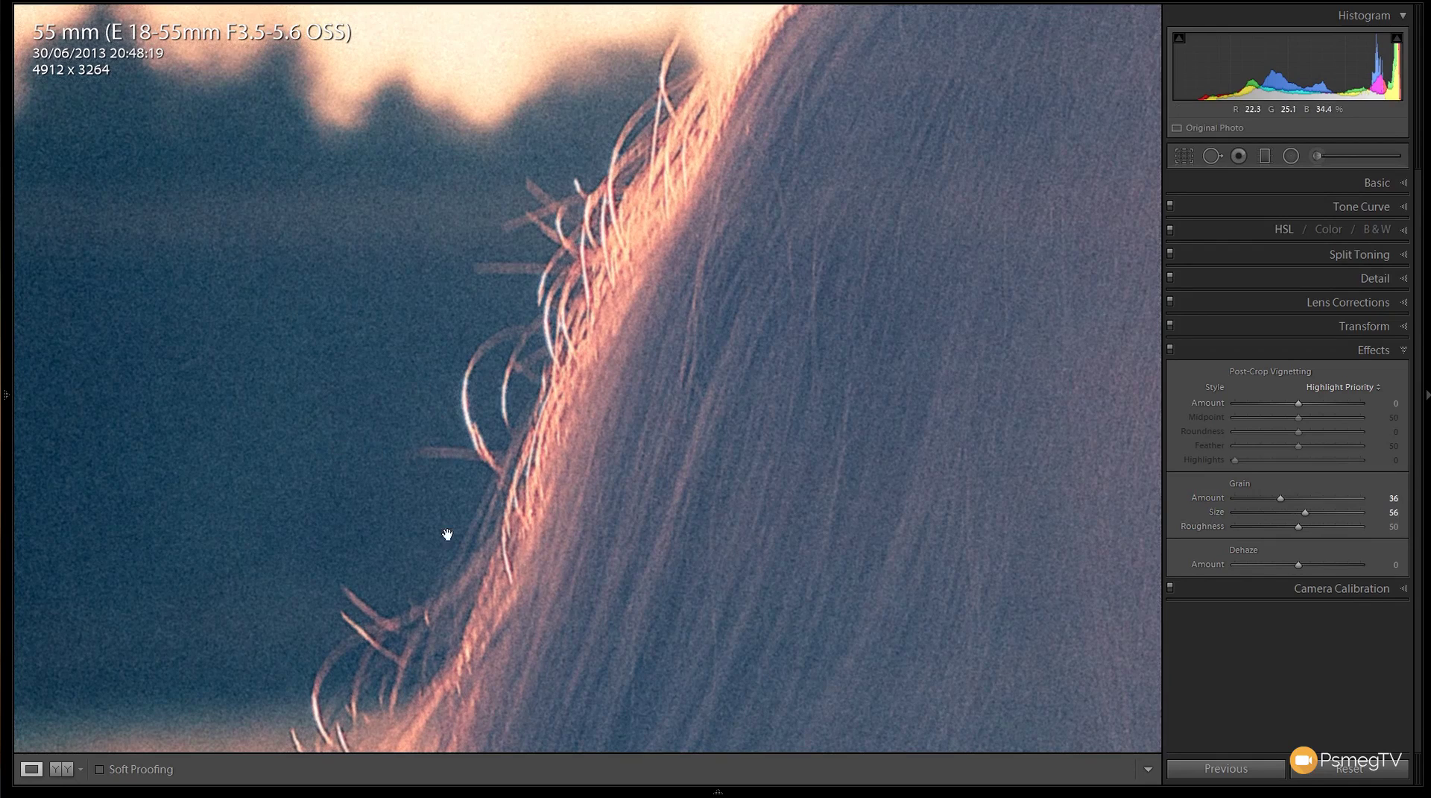
left_click_drag(1300, 531, 1323, 531)
left_click_drag(1326, 530, 1297, 531)
Step: Return to the full-photo view and set Post-Crop Vignetting Amount to -51
left_click(462, 384)
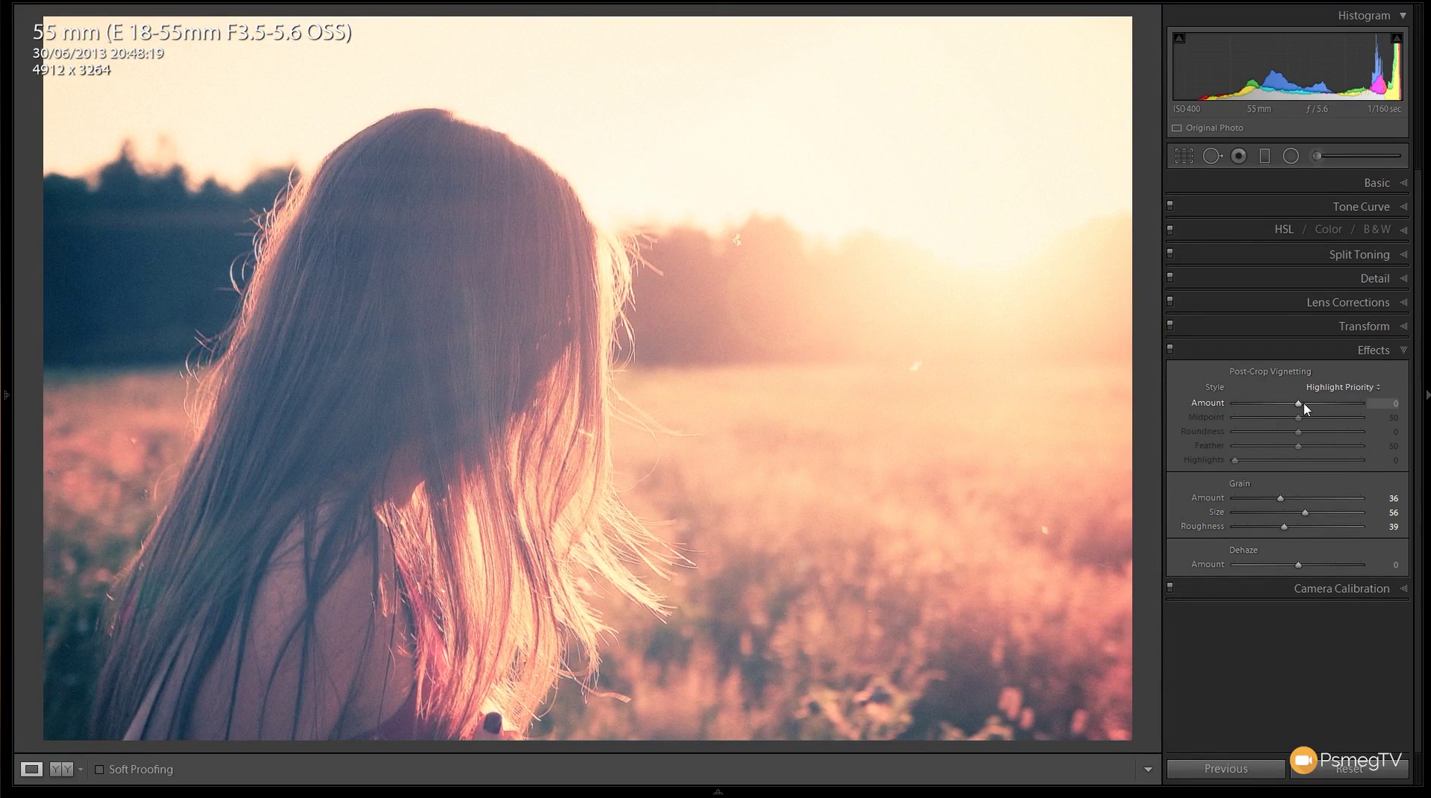
left_click_drag(1298, 407, 1269, 409)
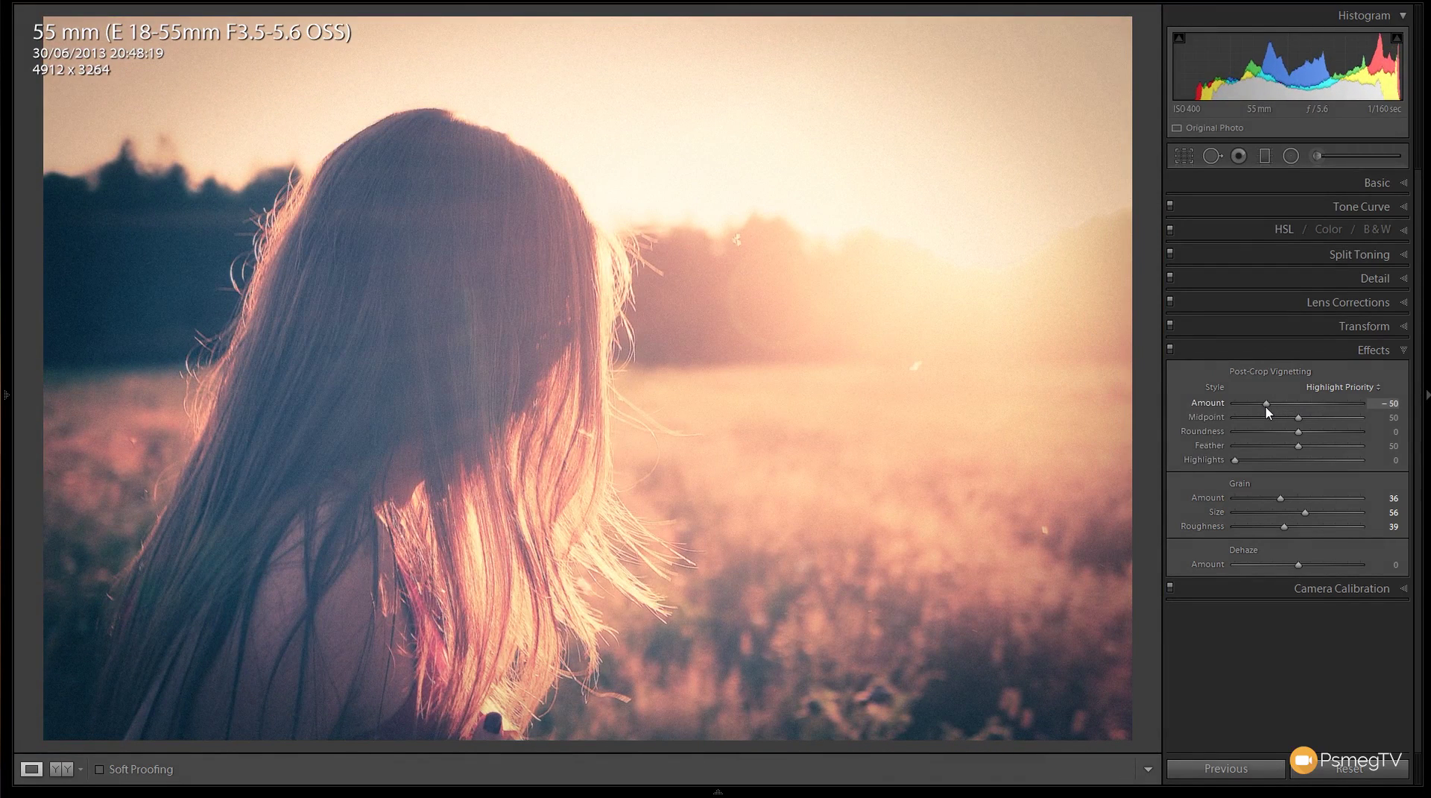
left_click_drag(1264, 405, 1263, 405)
left_click(1171, 350)
left_click(1170, 349)
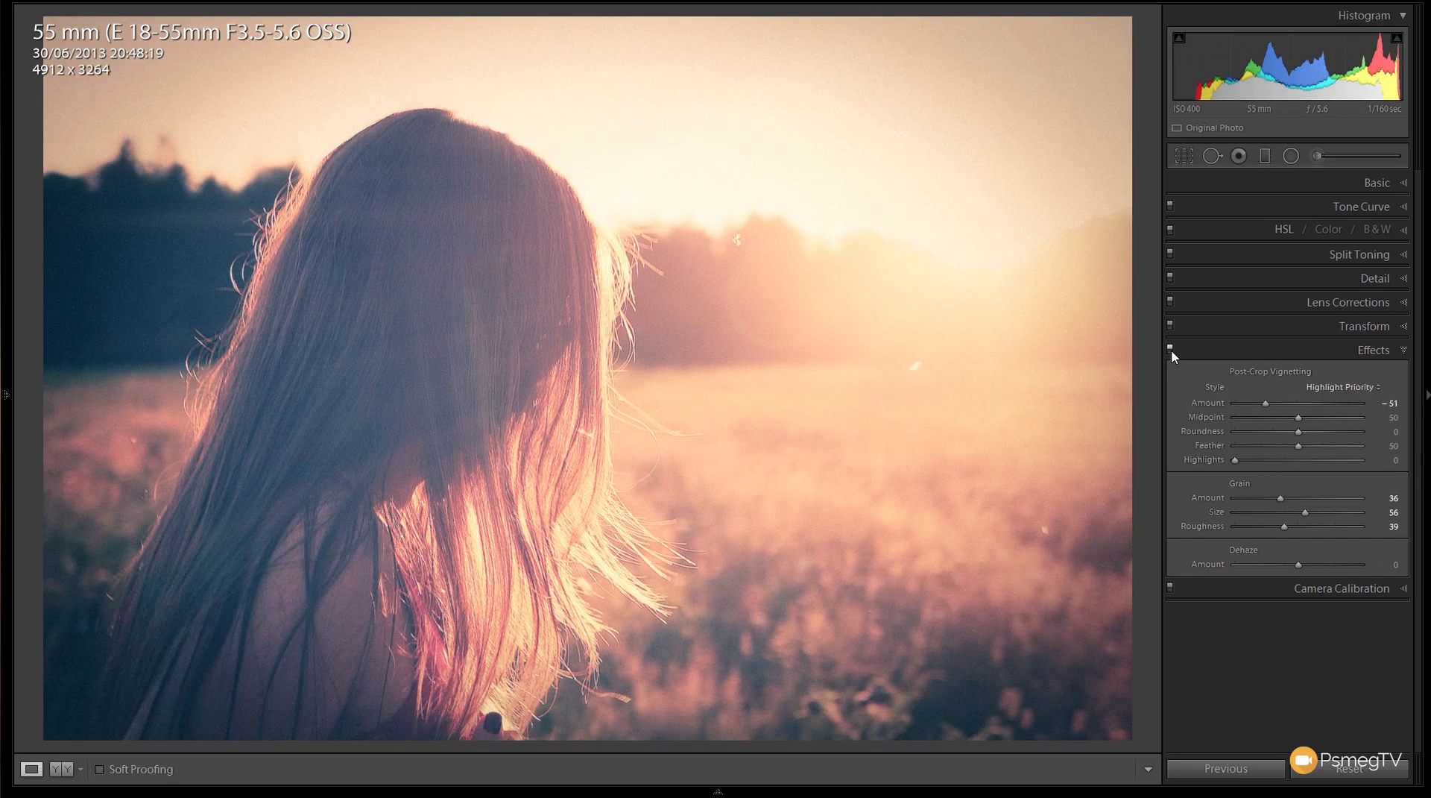